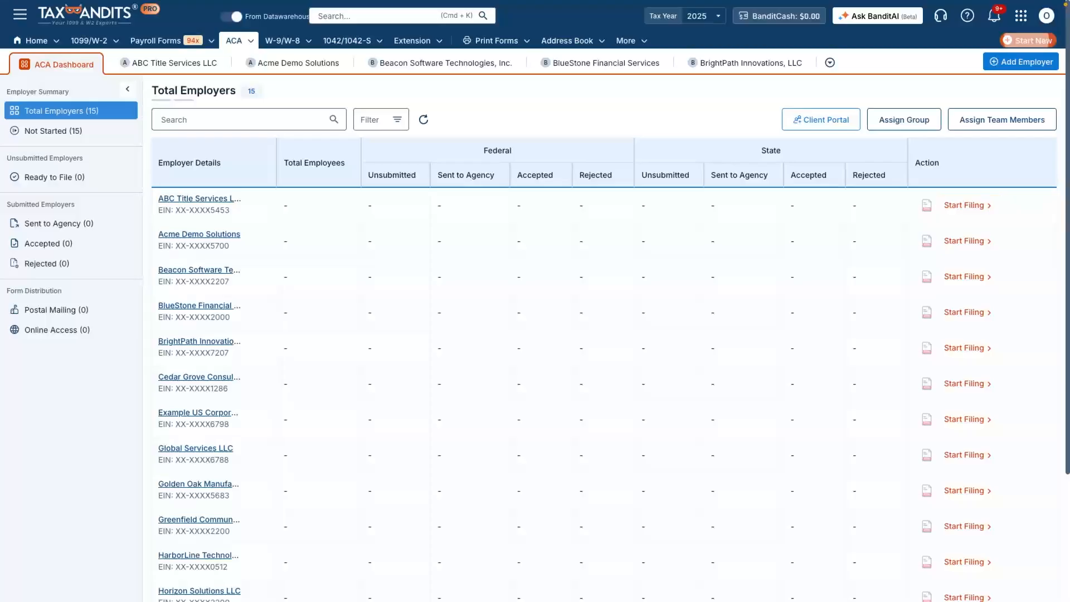
Step: Start a new federal and state ACA filing of Forms 1094-C & 1095-C for tax year 2025
click(1028, 41)
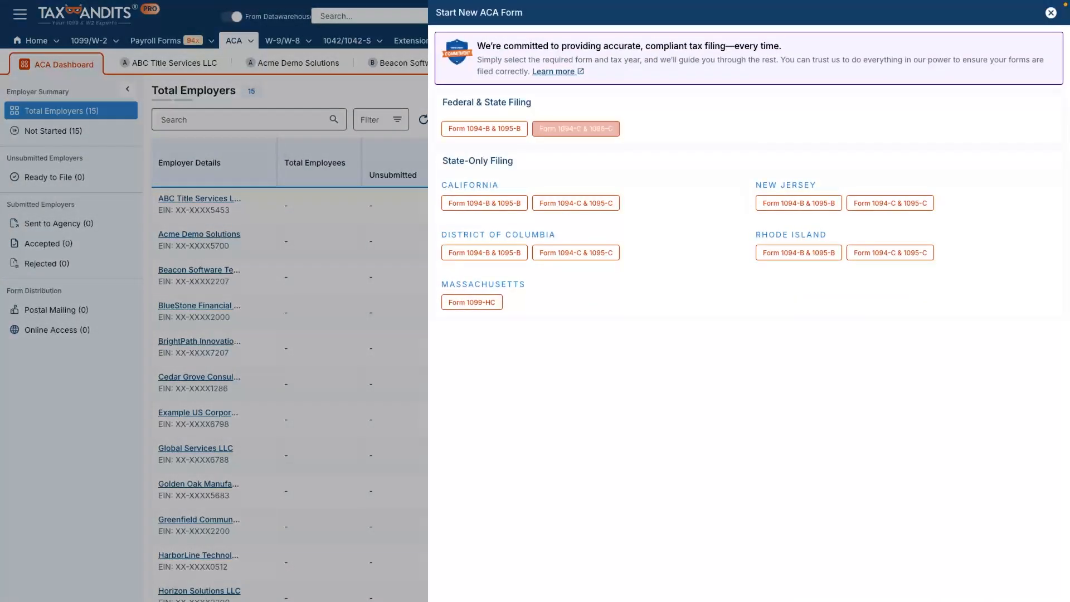
click(575, 128)
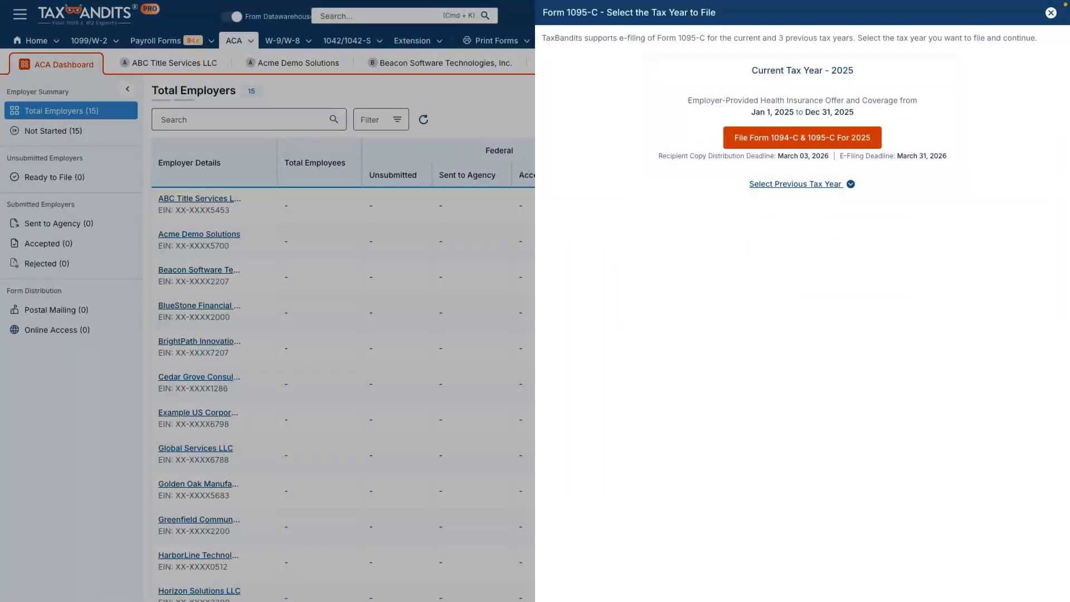
click(795, 184)
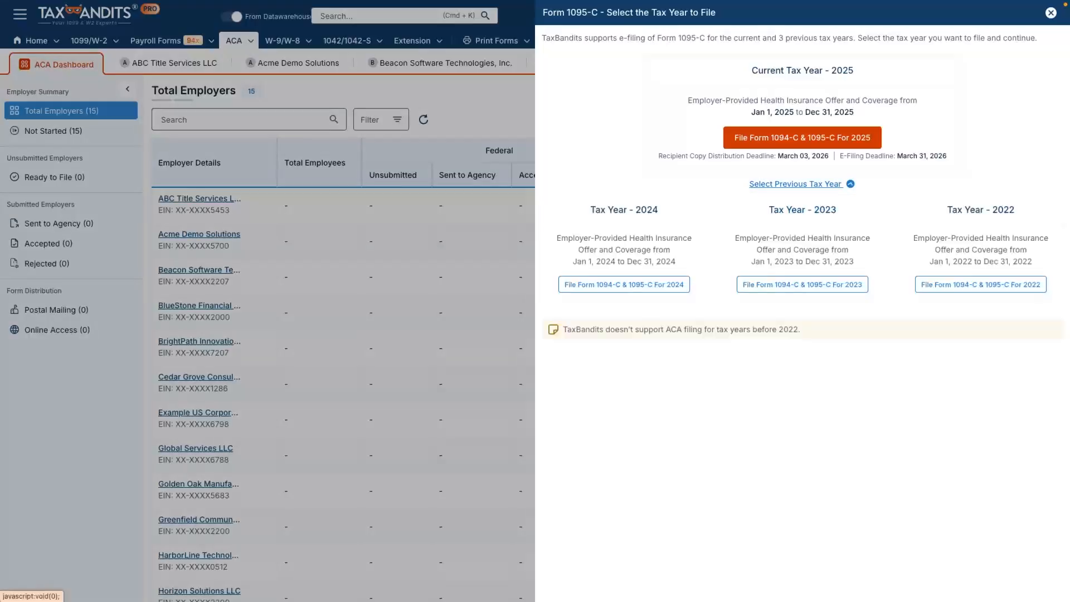
click(802, 137)
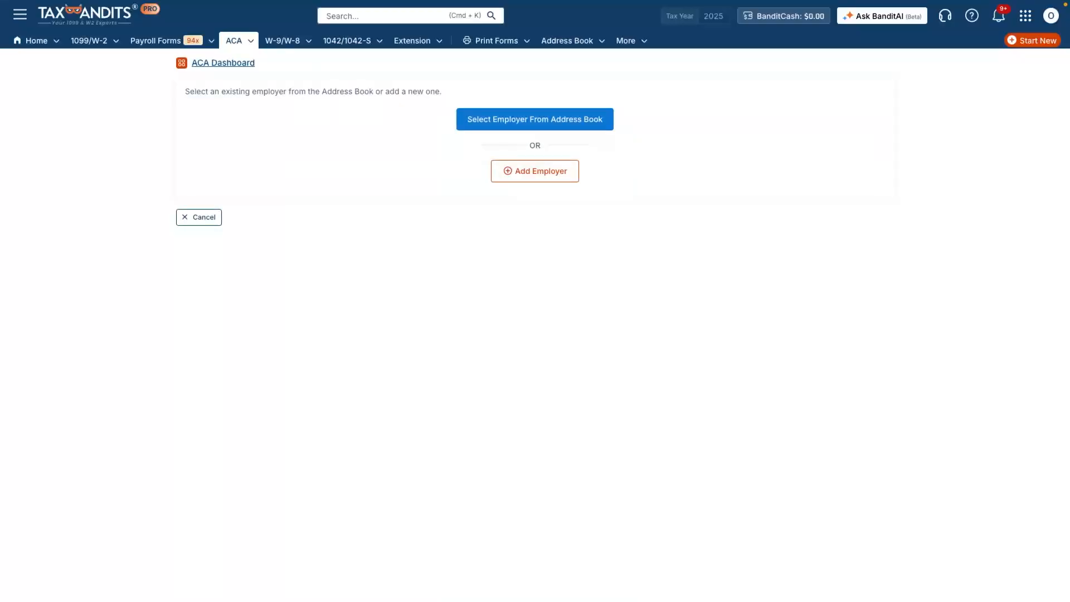
Step: Select ABC Title Services LLC from the address book as employer and continue with a total of 5 Forms 1095-C
click(535, 120)
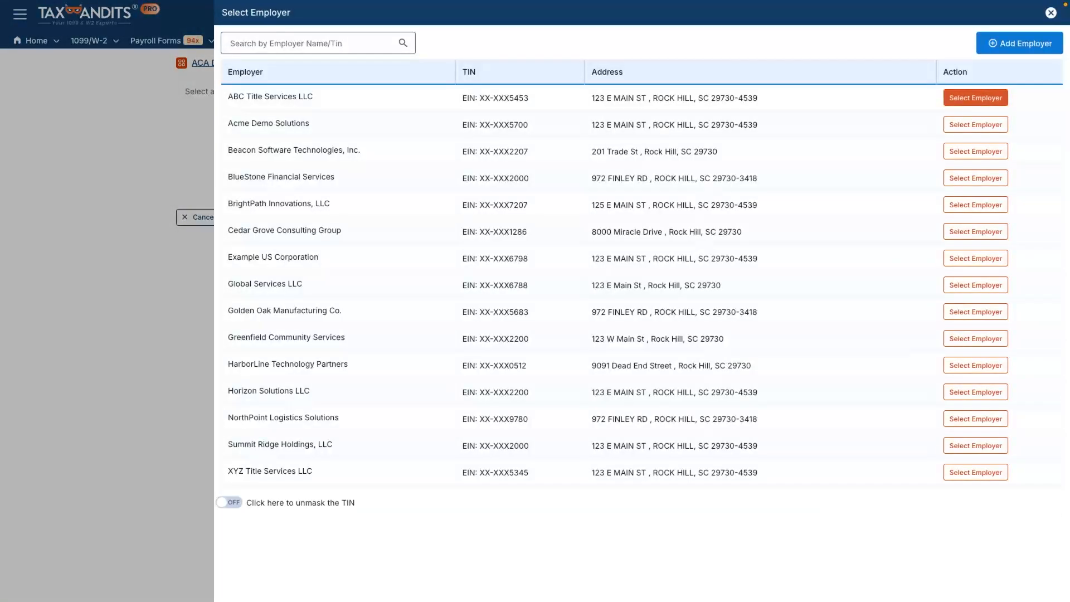
click(975, 98)
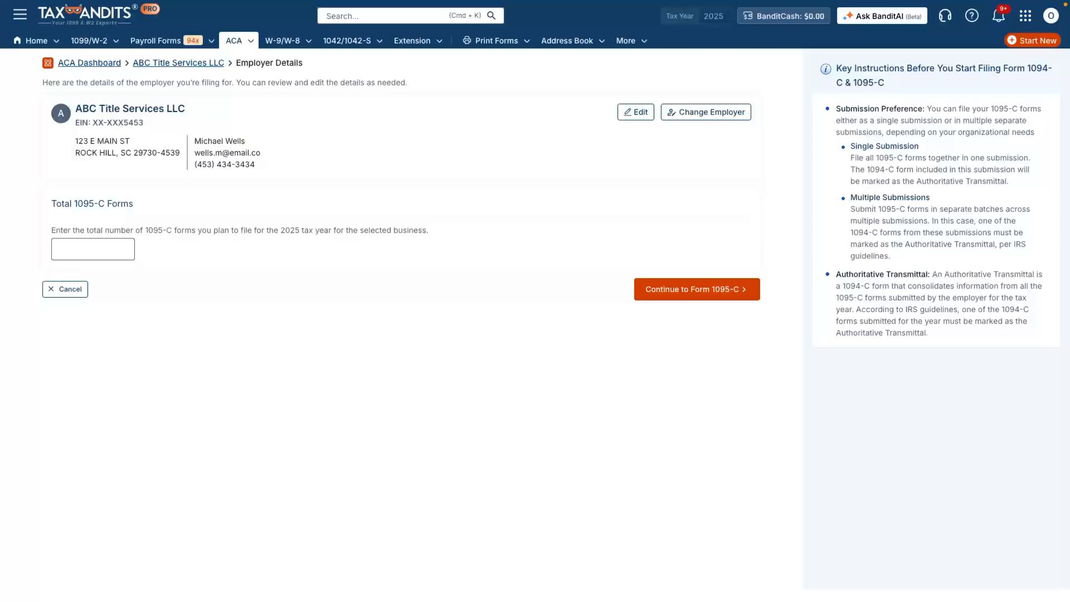
click(61, 249)
text(5)
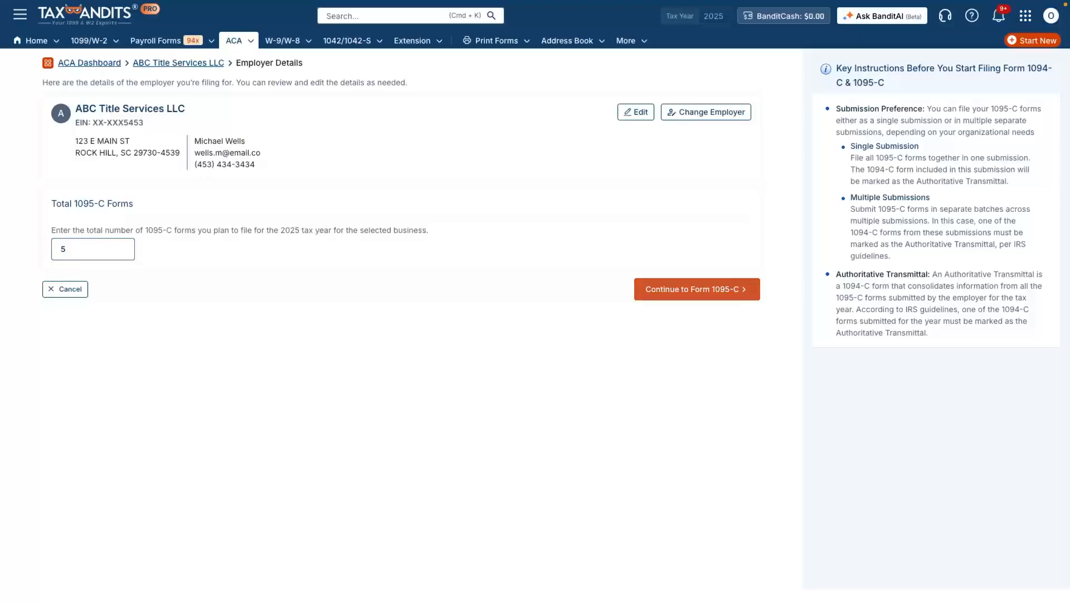
click(697, 289)
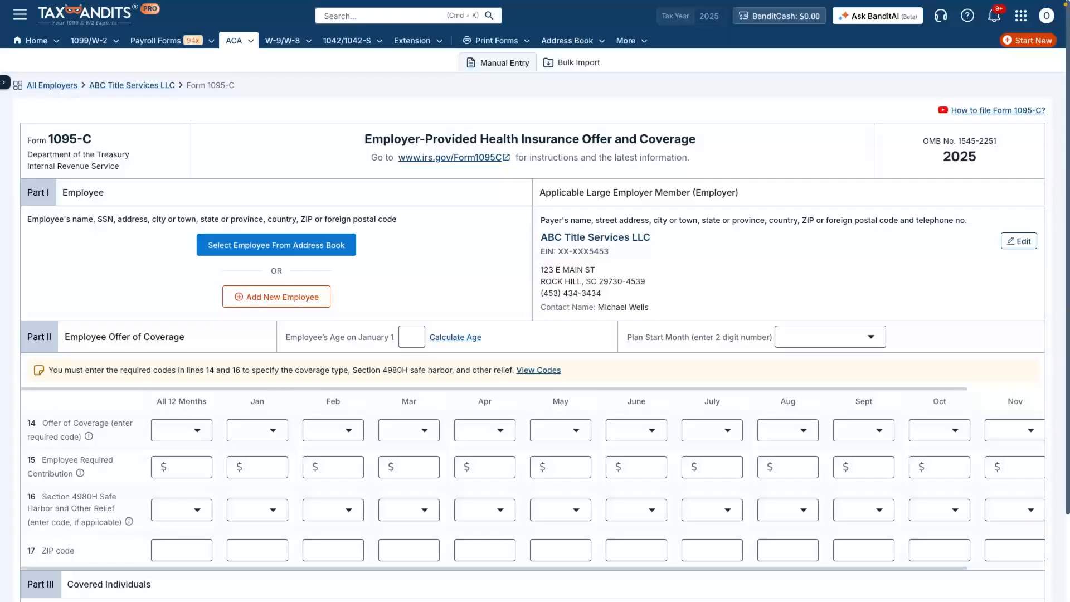
Step: Select the second assigned employee from the address book, with age on January 1 set to 35 and plan start month 01-January
click(276, 245)
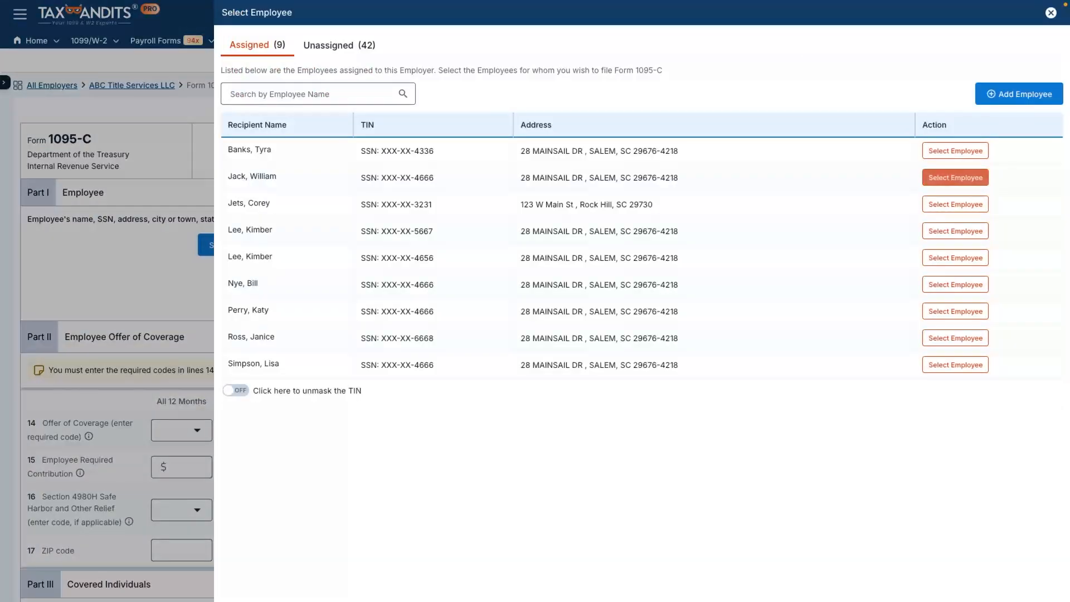
click(955, 177)
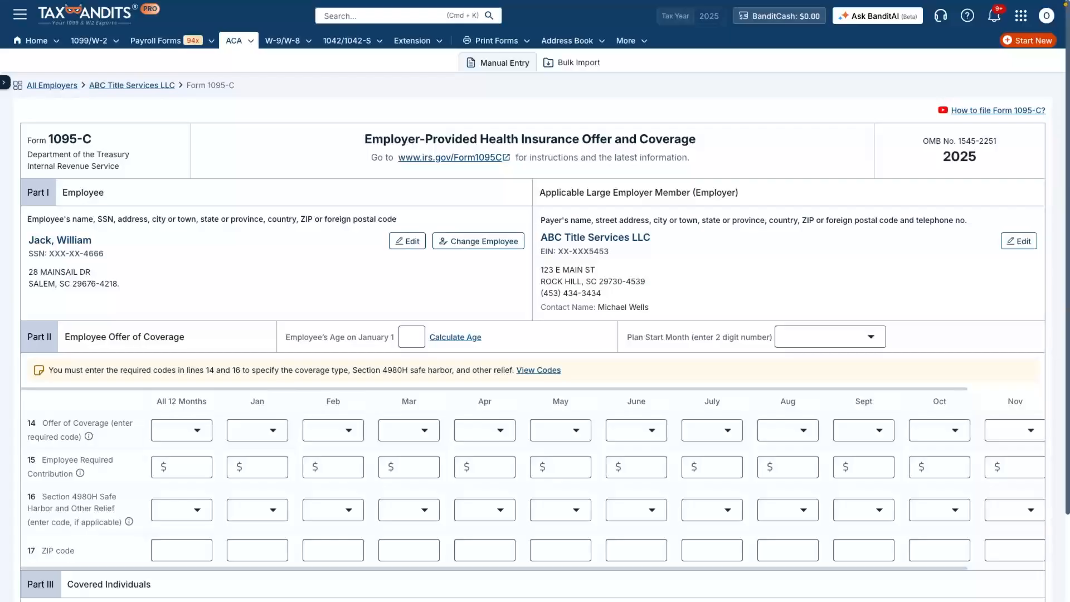
click(412, 337)
text(35)
key(Tab)
click(830, 337)
click(804, 378)
Step: For All 12 Months, set Offer of Coverage to 1E, Employee Required Contribution to 120 and Section 4980H Safe Harbor to 2C
click(181, 431)
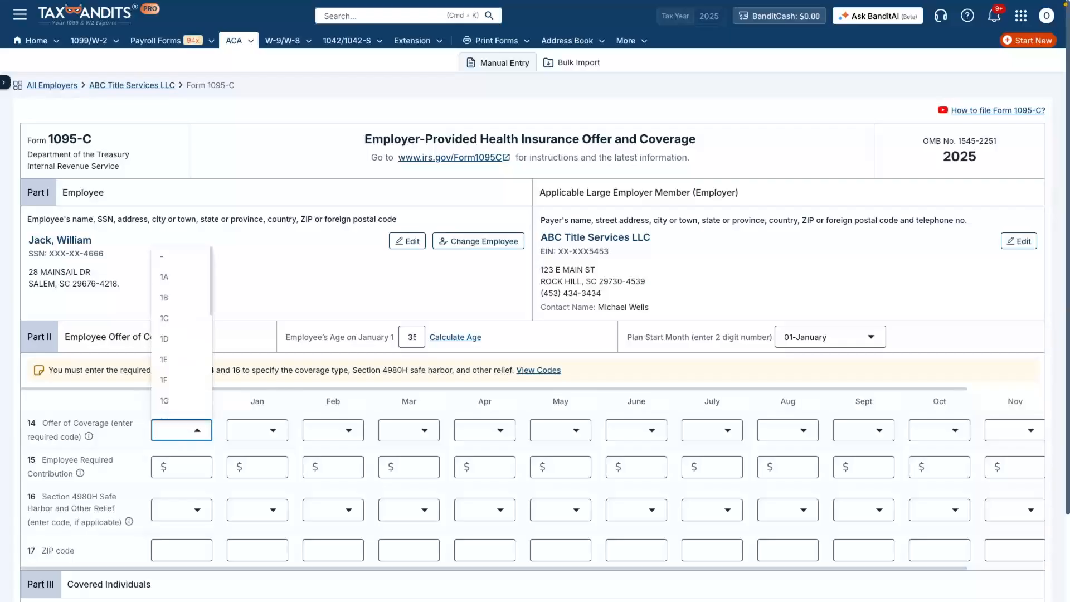
click(178, 359)
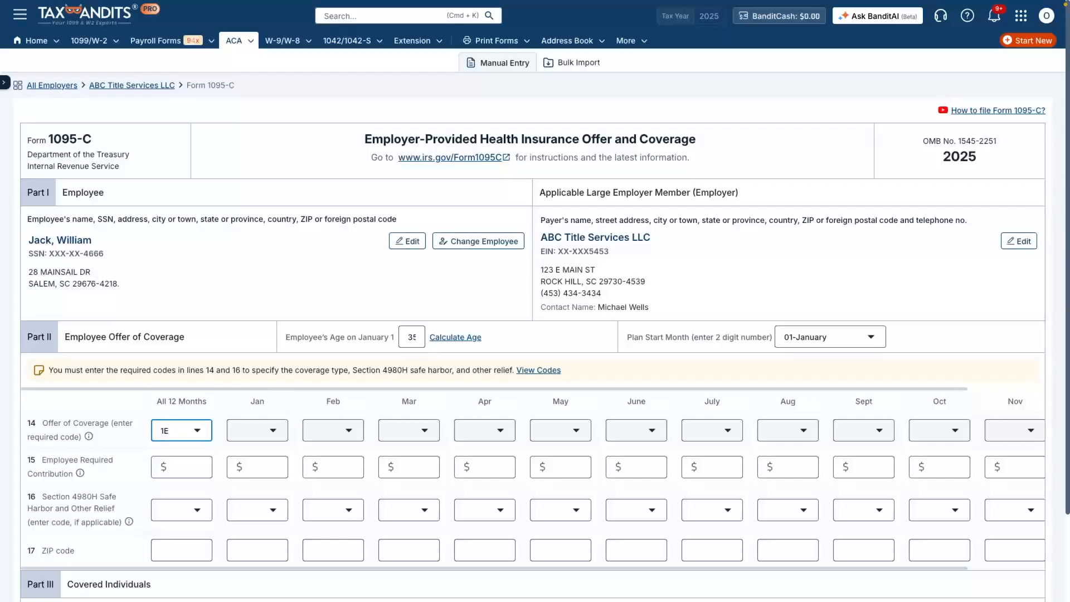
click(182, 467)
text(120)
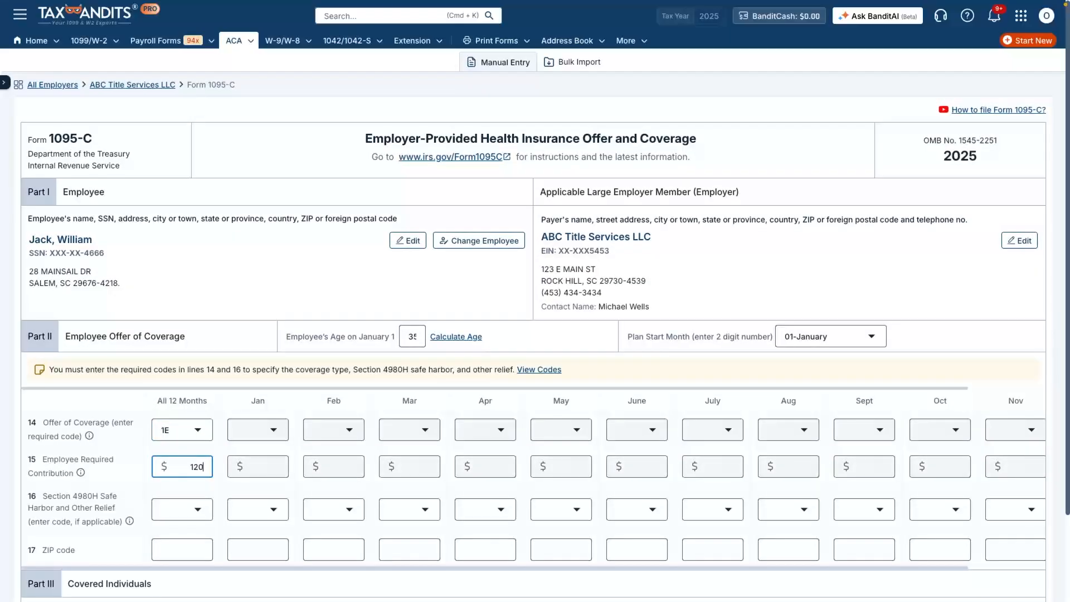
key(Tab)
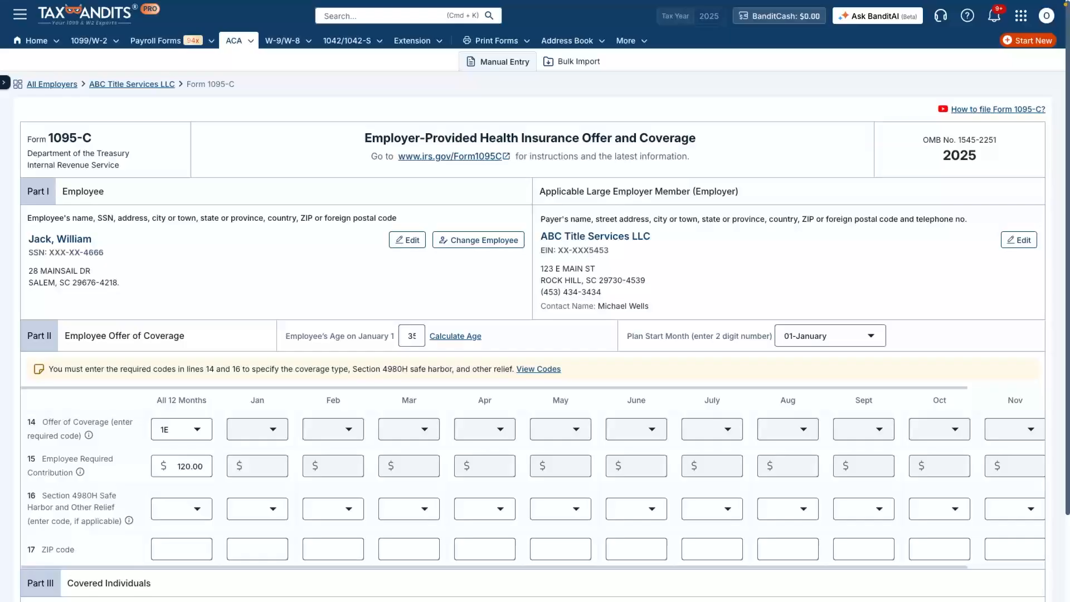
click(182, 509)
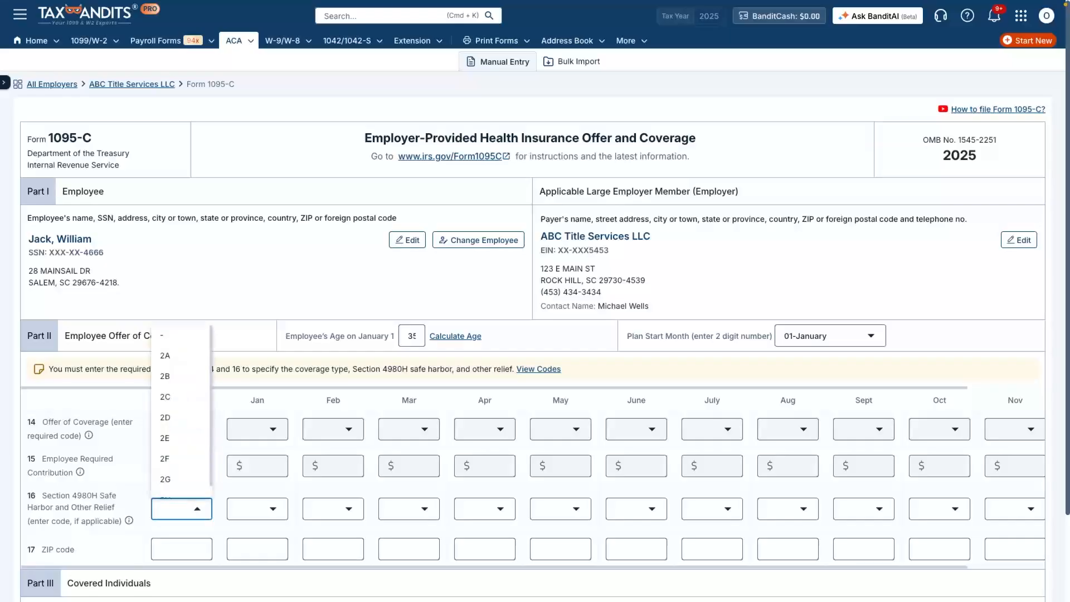
click(179, 397)
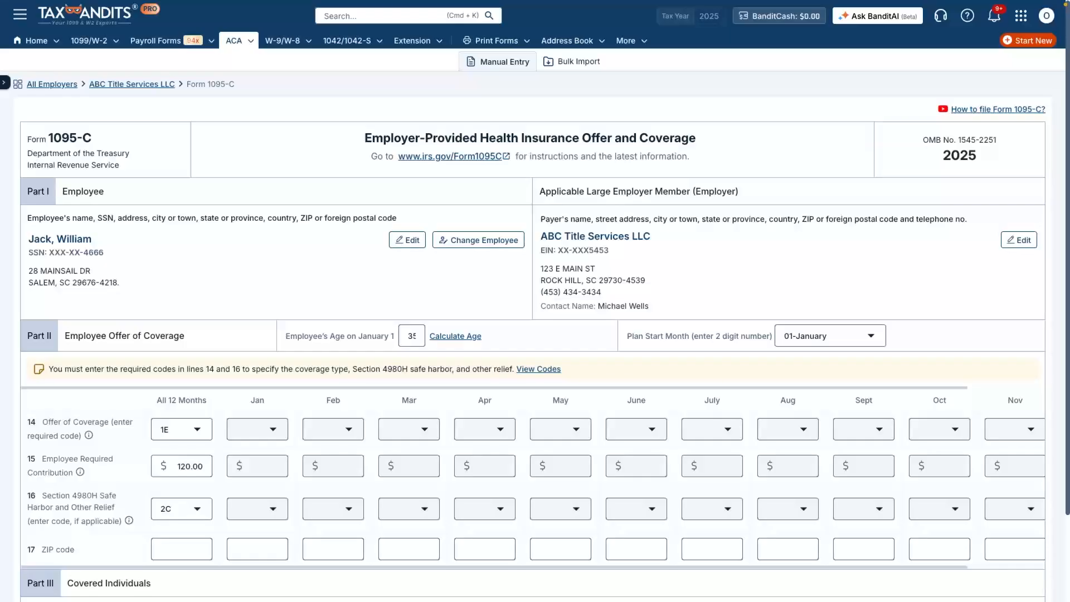
Step: Declare self-insured coverage in Part III, mark the employee as covered all 12 months, and save the Form 1095-C
scroll(535, 324, down, 2)
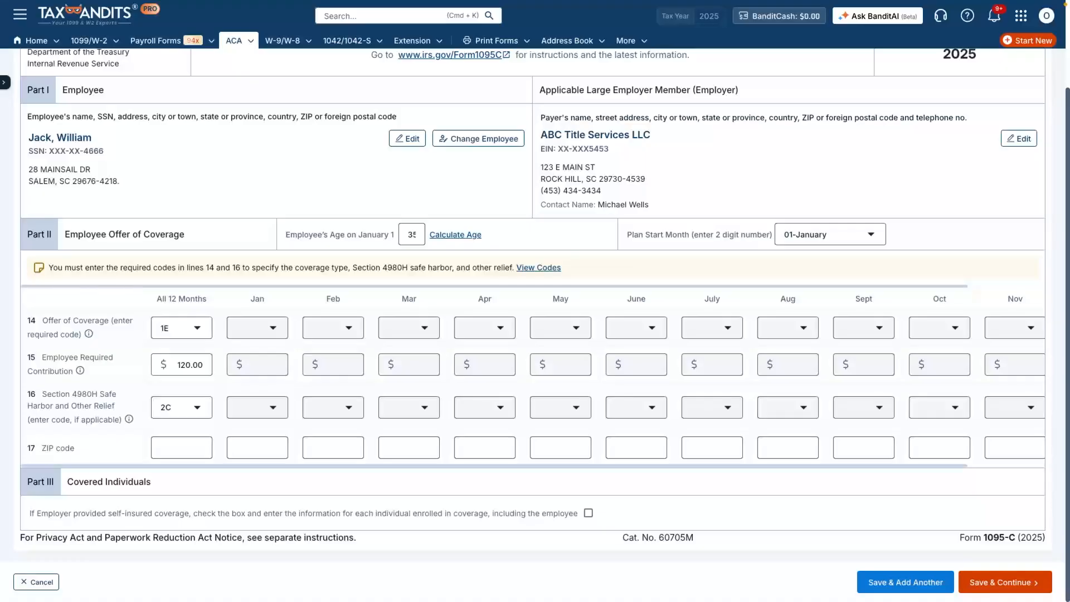
click(588, 513)
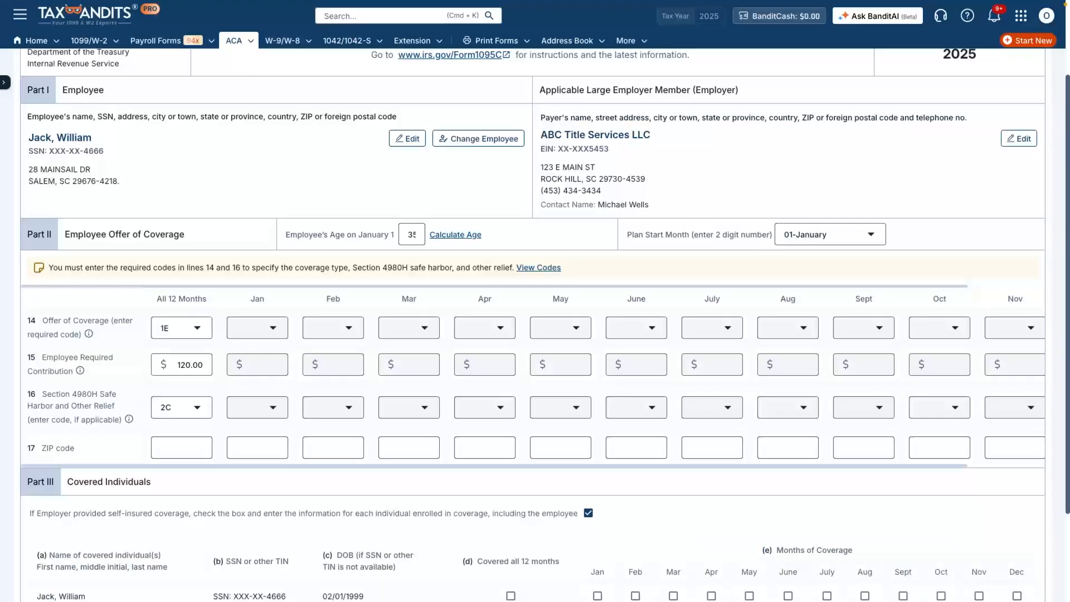
scroll(535, 318, down, 3)
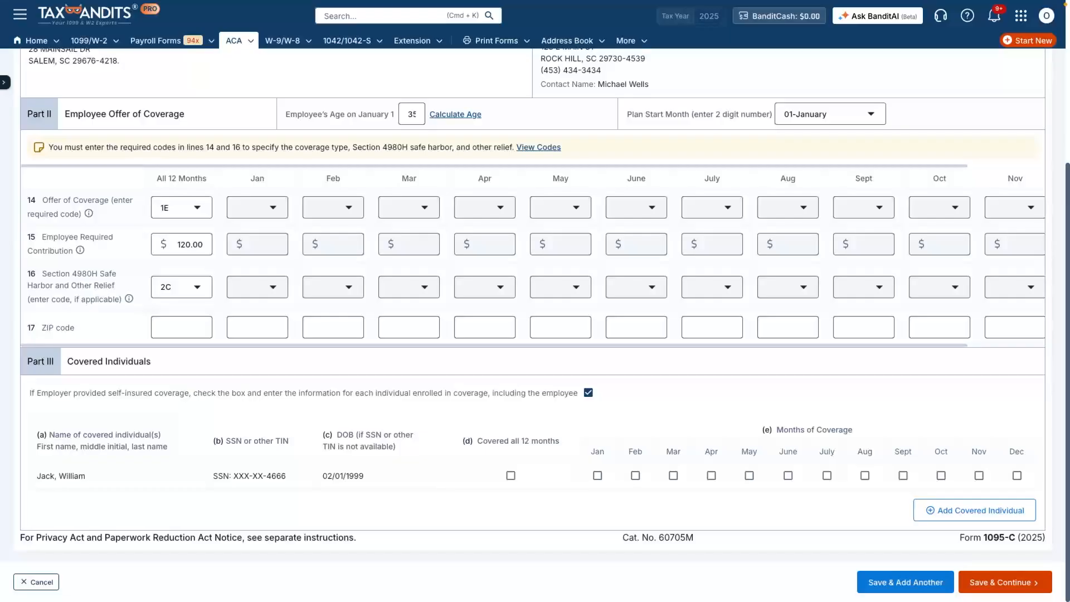
click(510, 475)
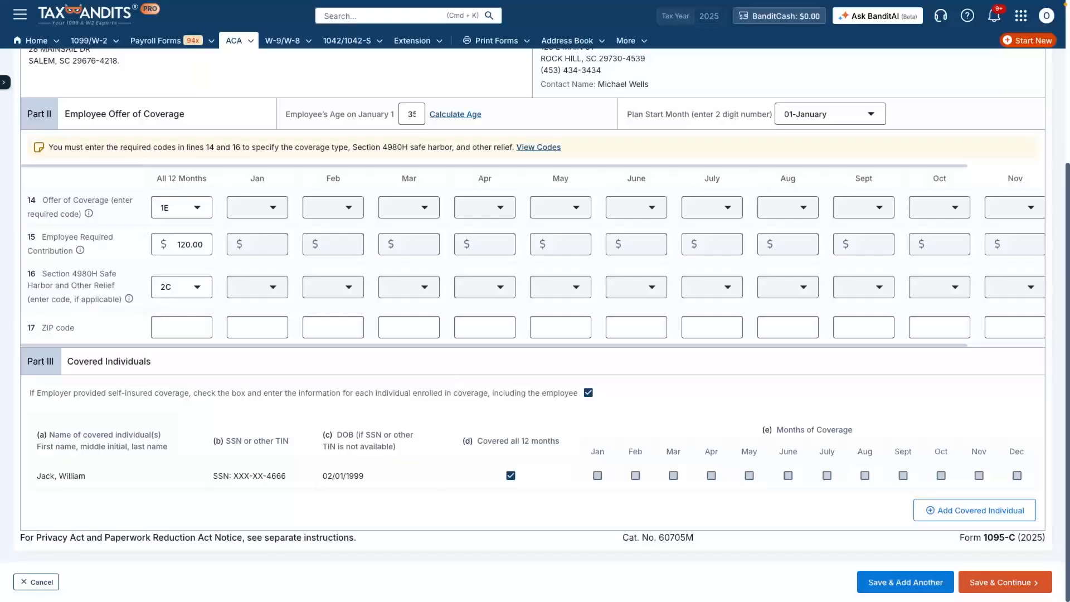
click(1005, 582)
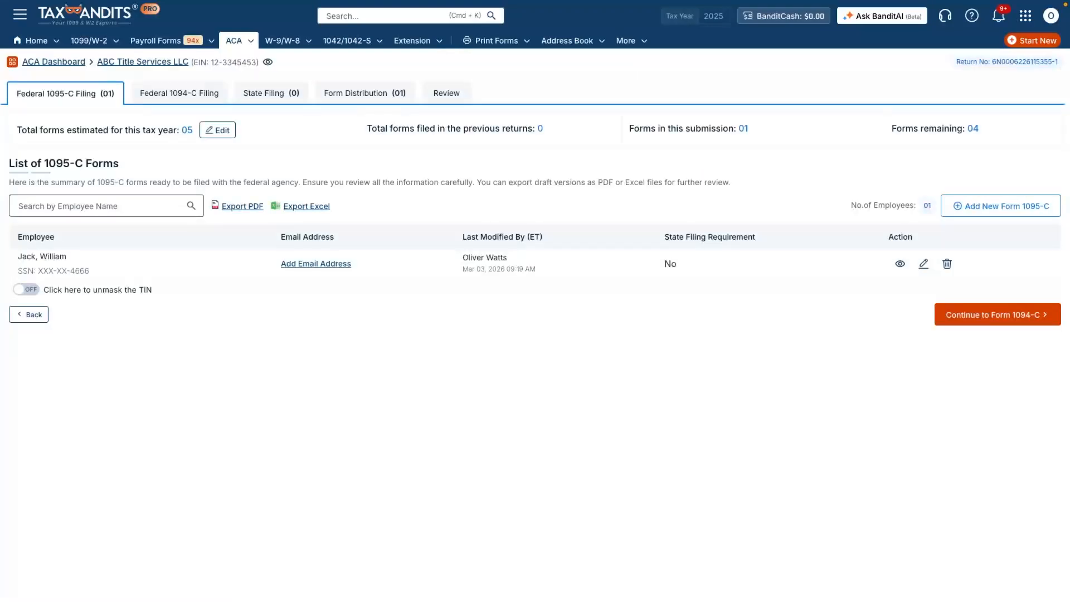
Step: Add another Form 1095-C with the employee's age on January 1 set to 29 and plan start month 06-June
click(1001, 205)
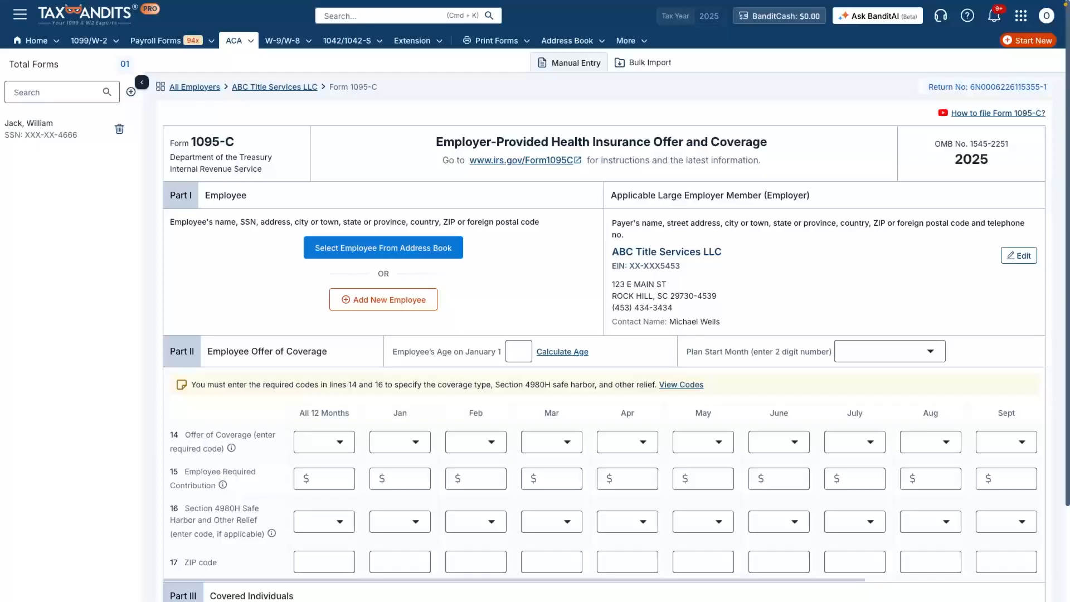
click(518, 351)
text(29)
click(889, 352)
click(859, 496)
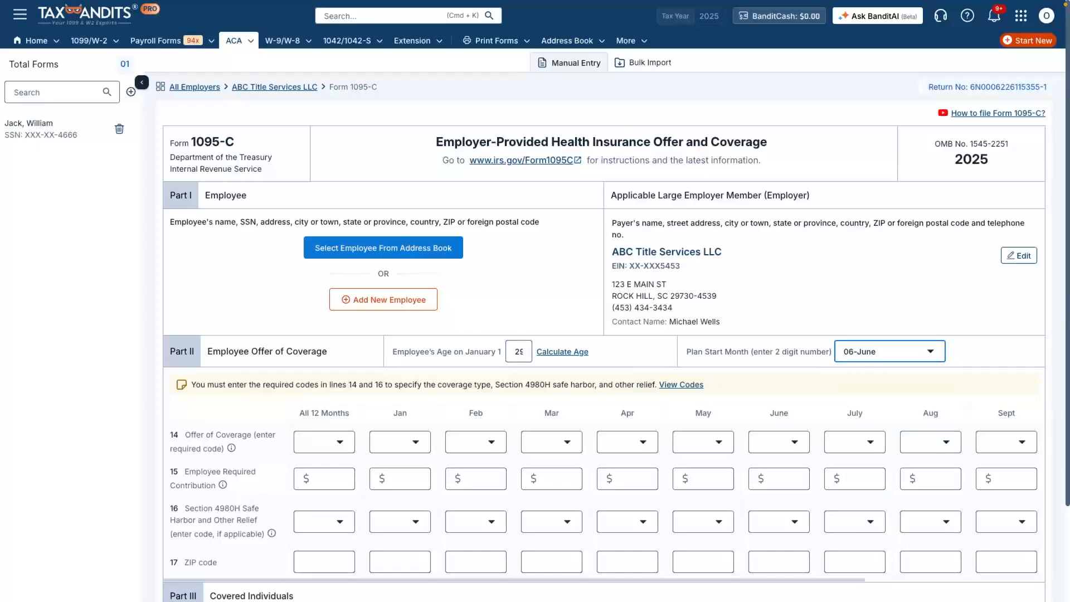
Step: Set the January Offer of Coverage code on line 14 to 1H
click(399, 442)
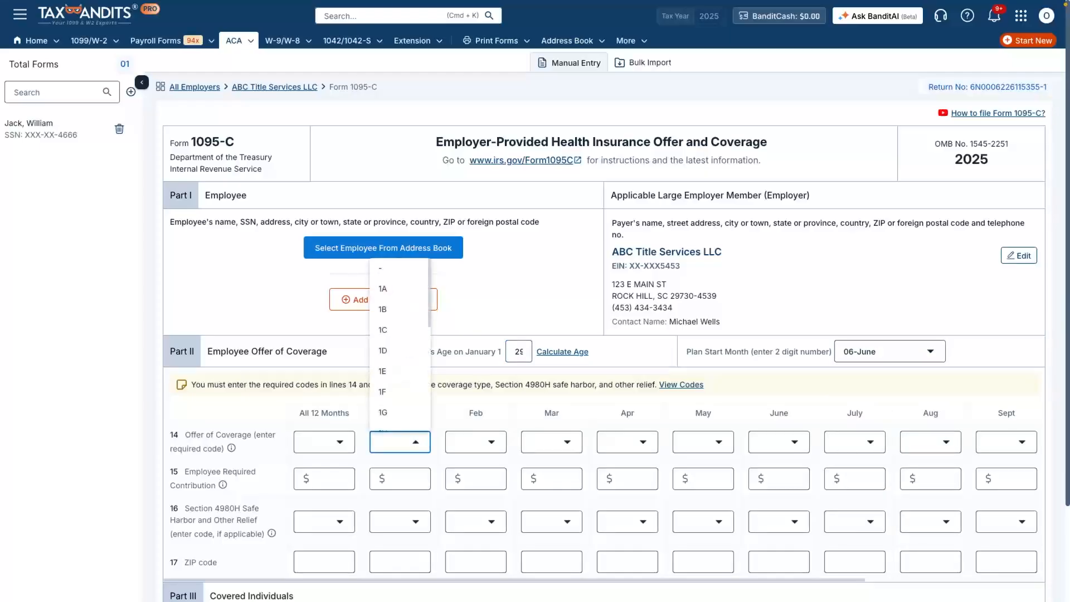
scroll(399, 354, down, 1)
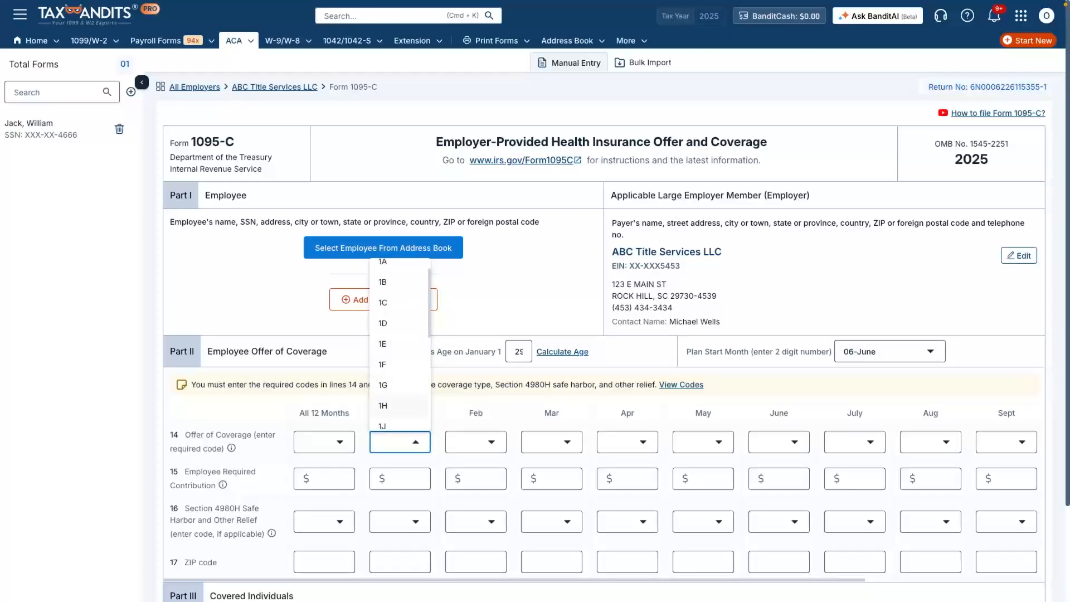
click(400, 406)
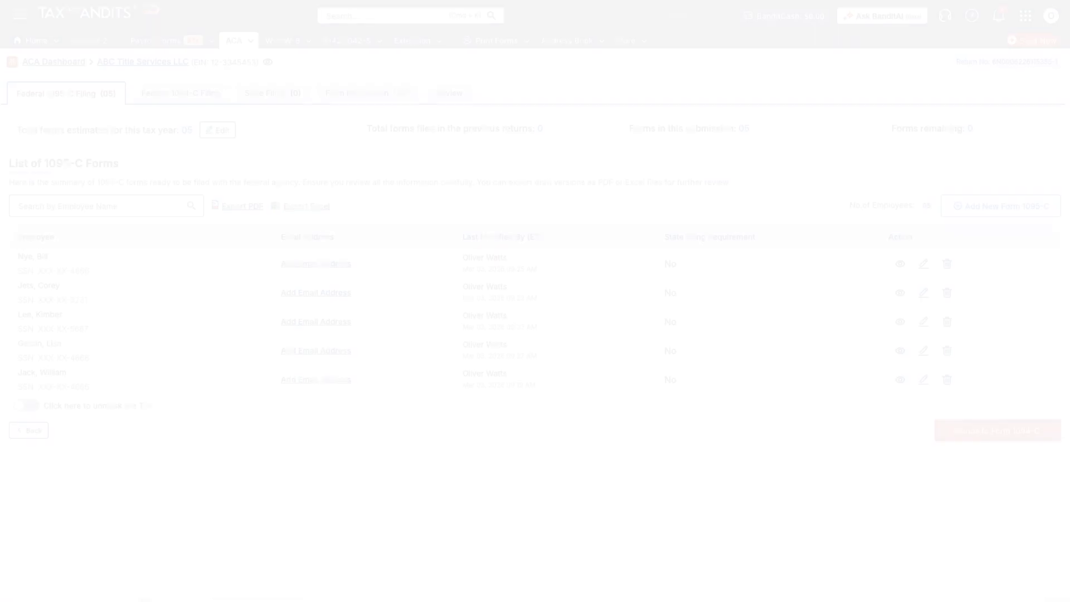
Step: Complete and save Form 1094-C page 1 with authoritative transmittal Yes, 5 total forms, Aggregated ALE Group No and 98% Offer Method
click(998, 431)
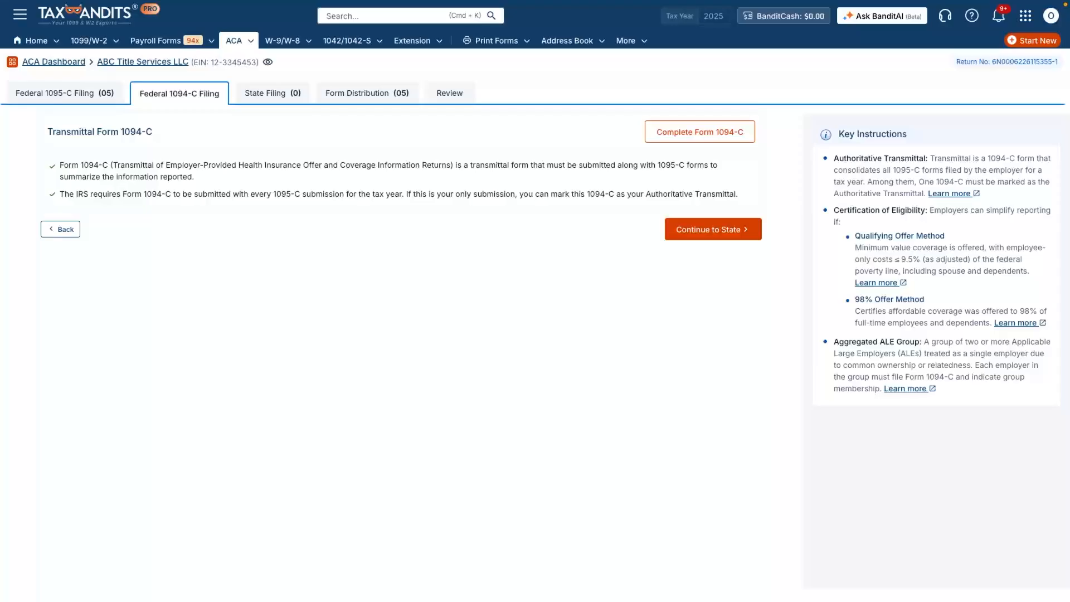
click(700, 131)
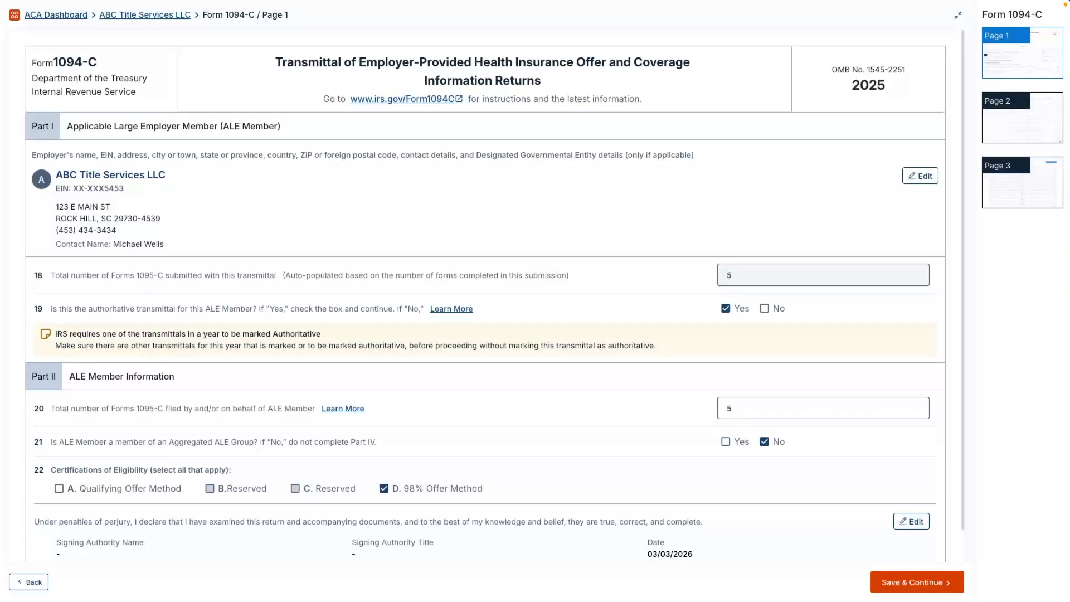
scroll(485, 301, down, 1)
scroll(485, 300, down, 1)
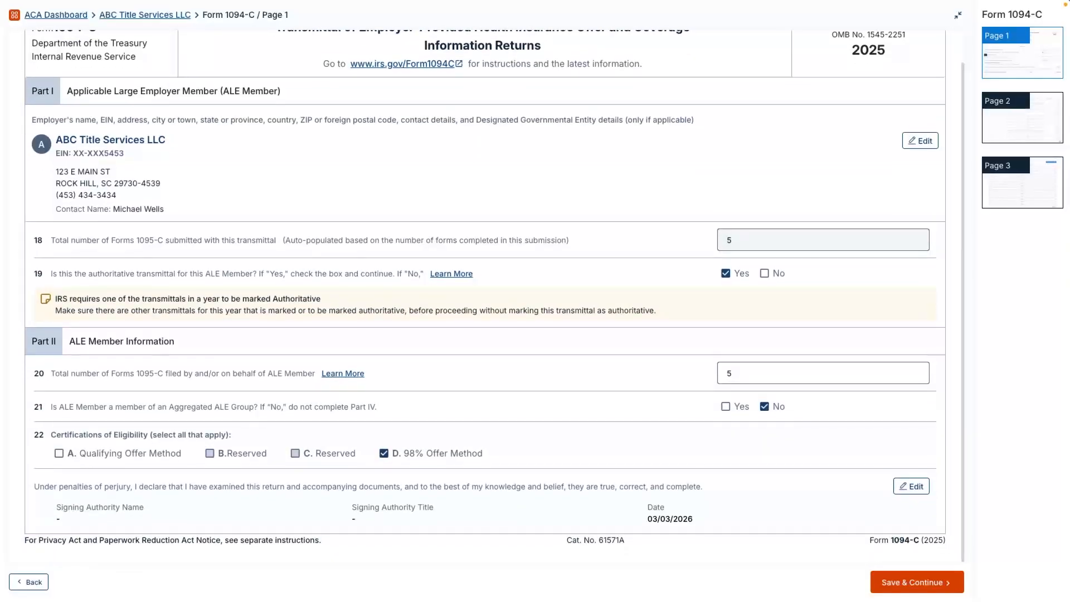
click(917, 581)
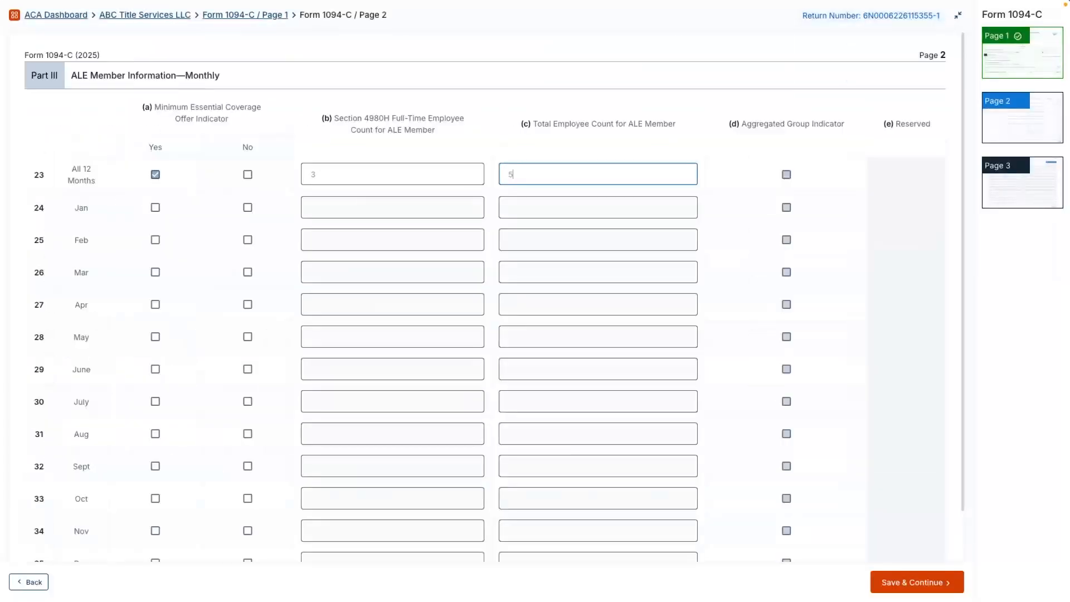
Step: For All 12 Months in Part III, set the coverage offer to Yes, full-time count 3 and total count 5, and continue to state filing
scroll(484, 301, down, 2)
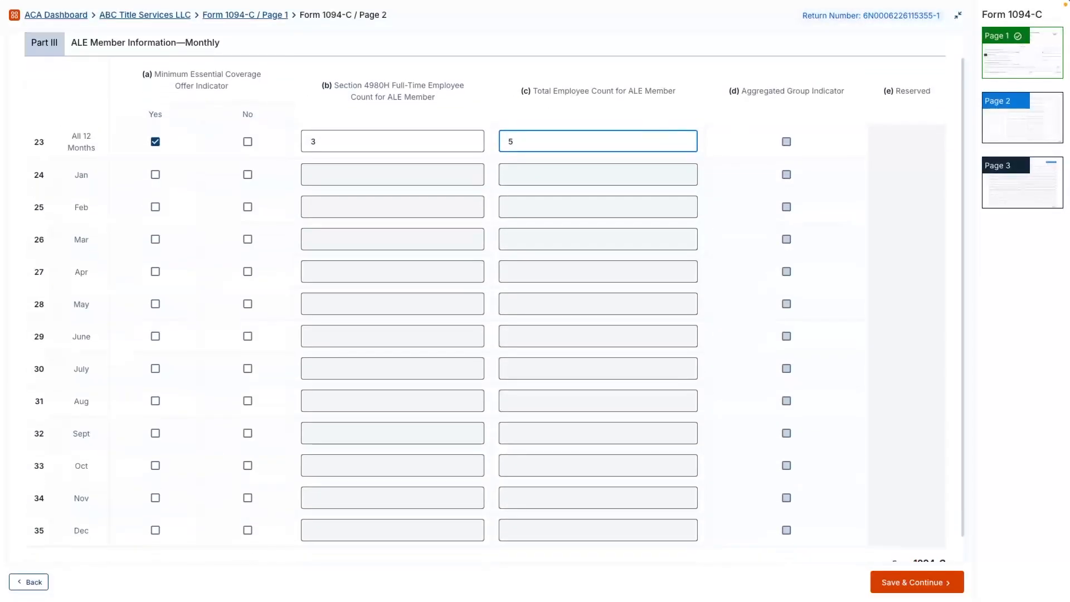
click(917, 582)
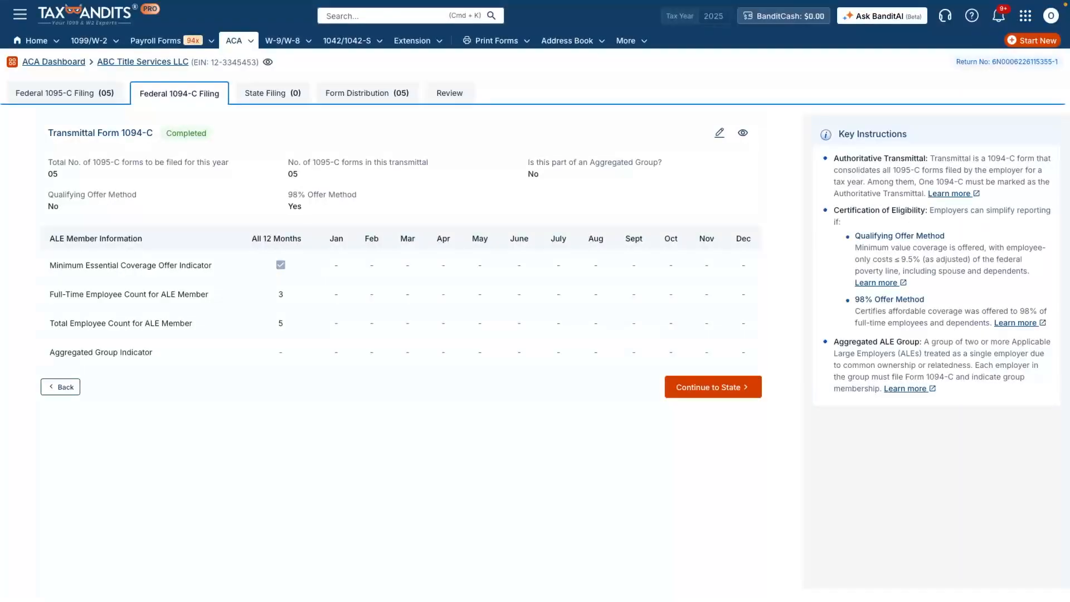
click(713, 387)
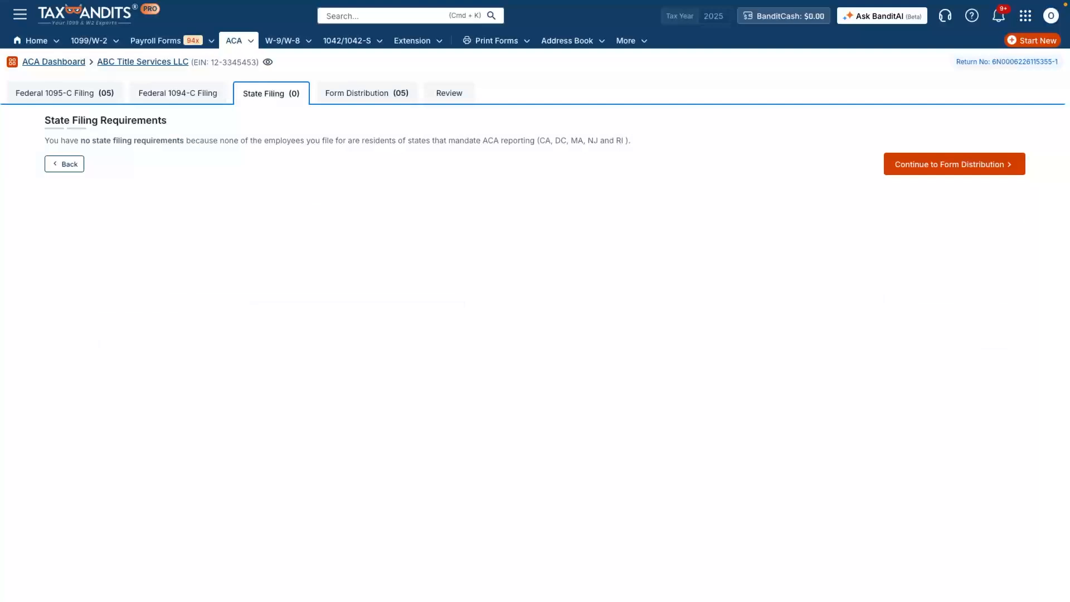
Step: Choose Postal Mailing as the form distribution method and proceed through the review to the filing summary
click(954, 164)
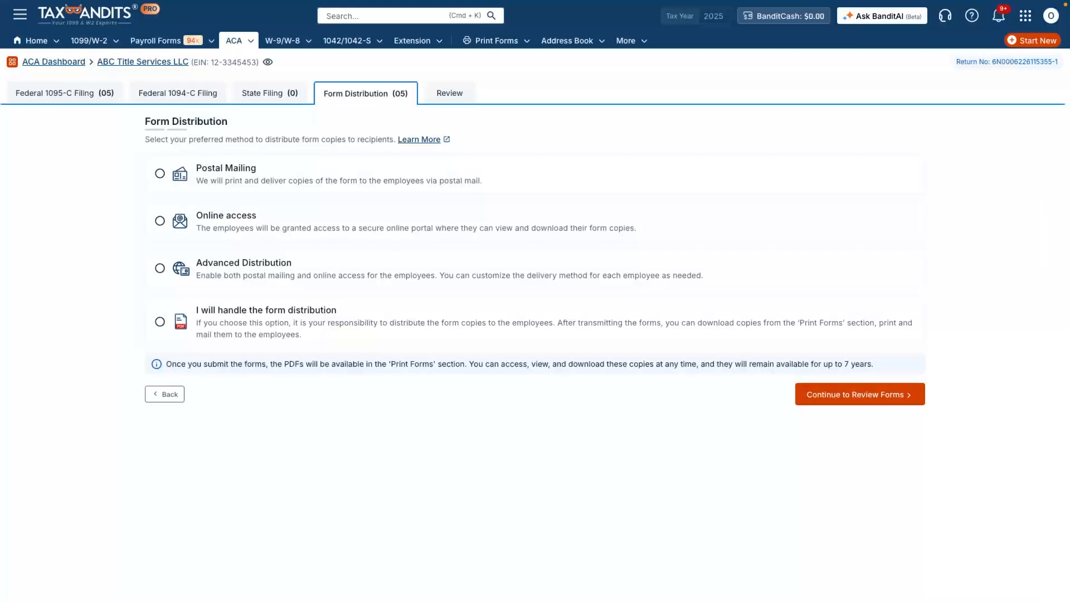
click(160, 174)
click(860, 418)
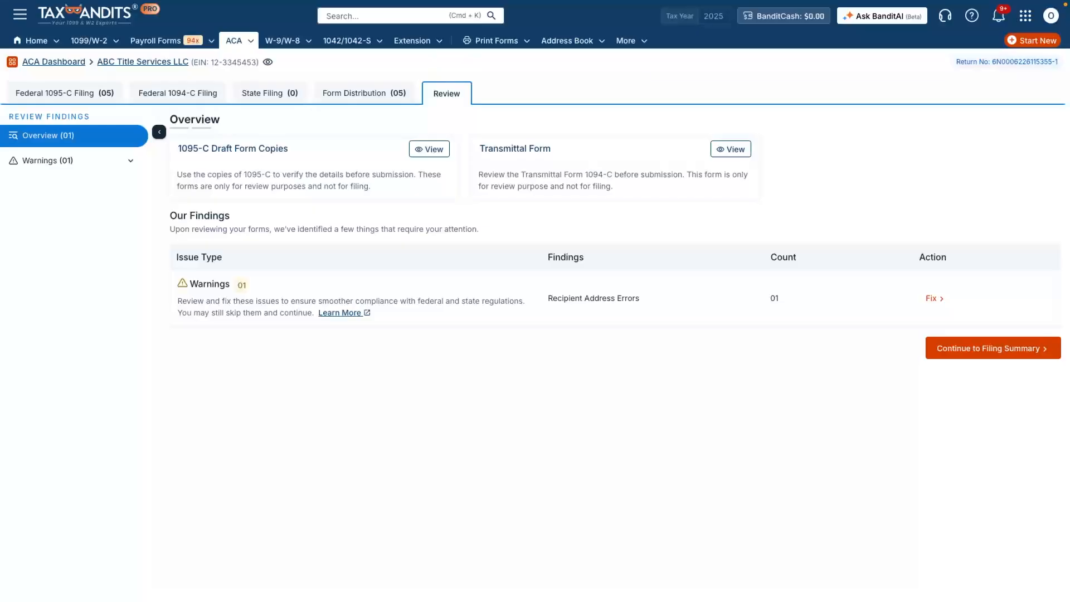
click(994, 348)
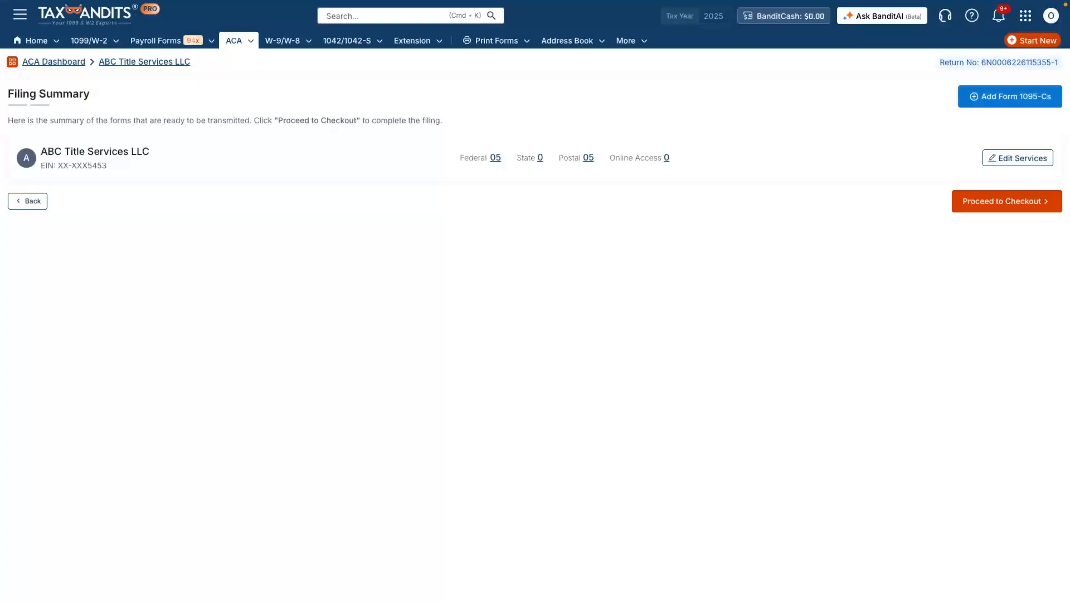
Step: Check out and pay for the order with the saved card, entering its CVV and authorizing the charge
click(1006, 201)
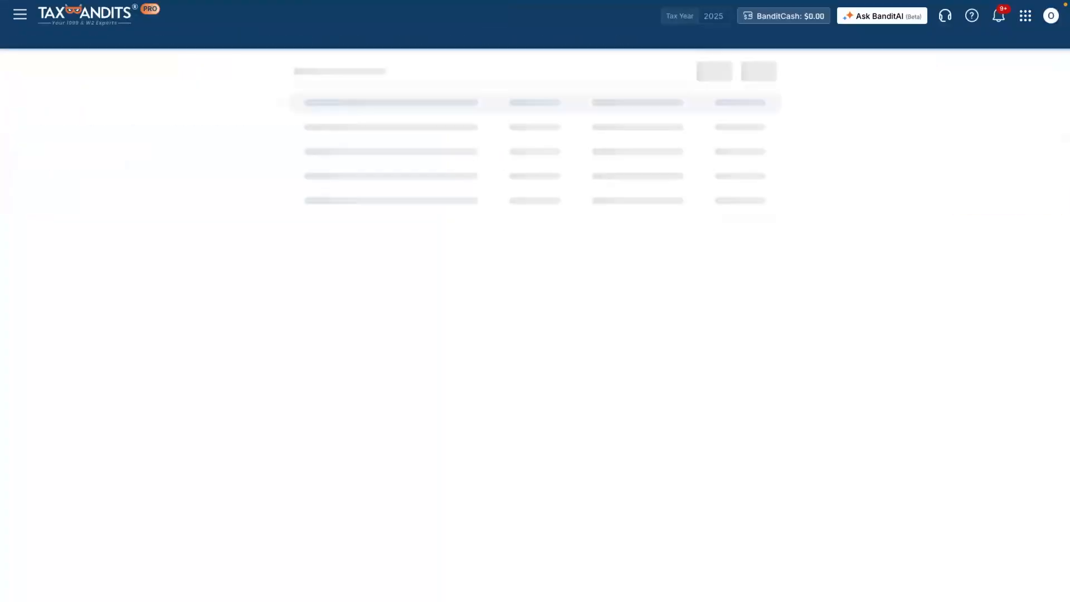
click(535, 359)
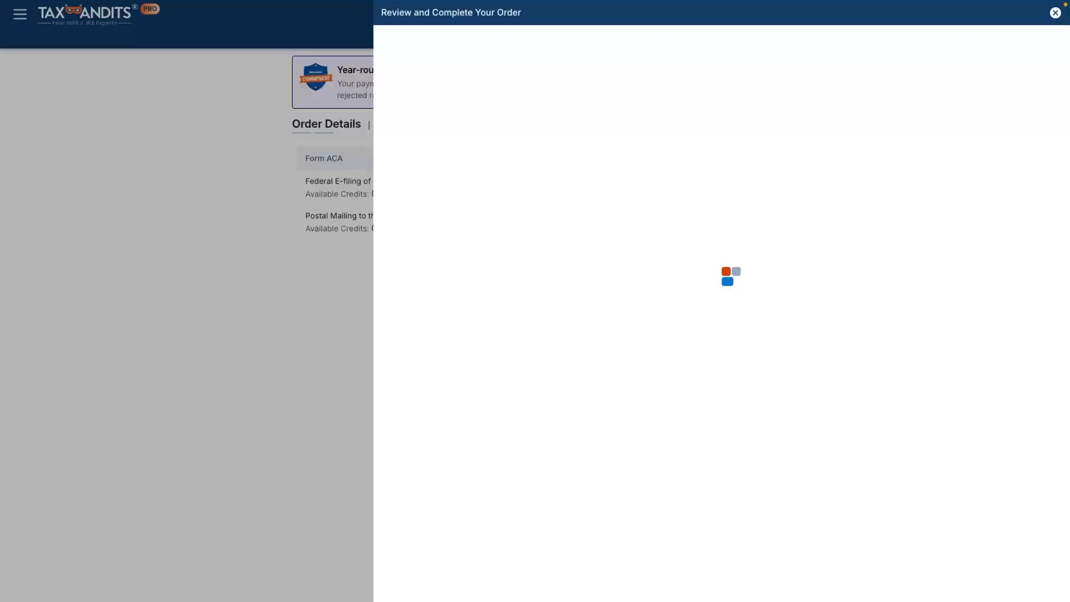
click(721, 416)
key(Return)
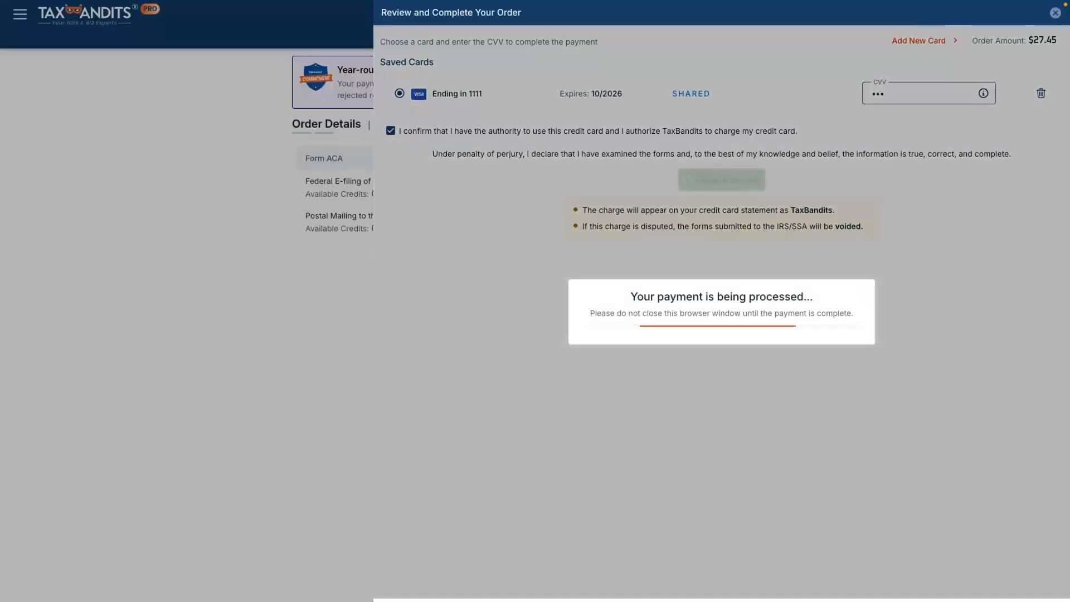